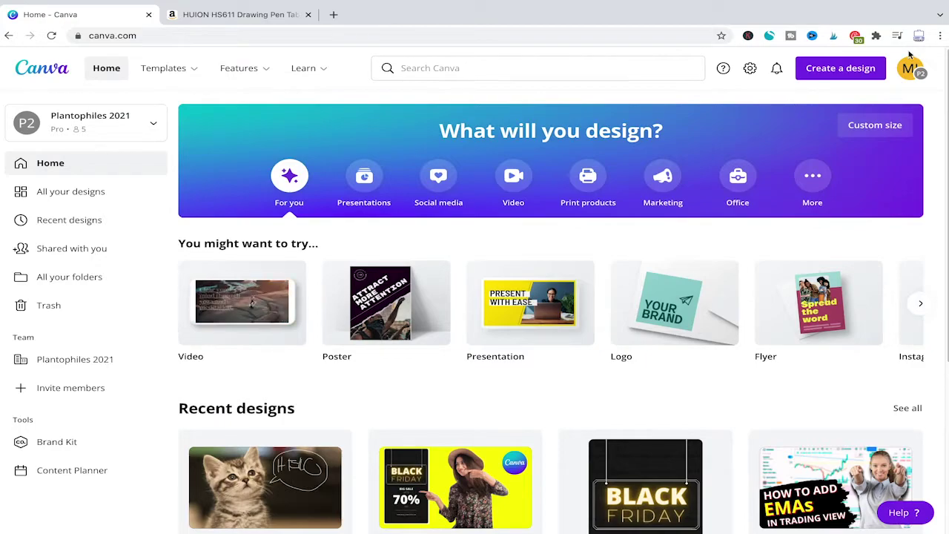
Step: Create a blank 1280 × 720 px custom-size design and bring up the extra Canva apps list
{"action": "left_click", "coordinate": [838, 74]}
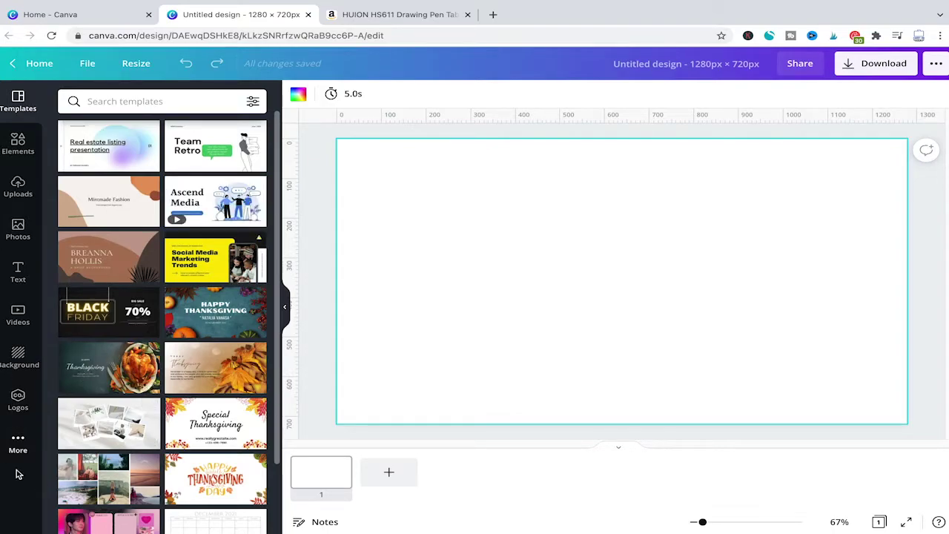
{"action": "left_click", "coordinate": [19, 442]}
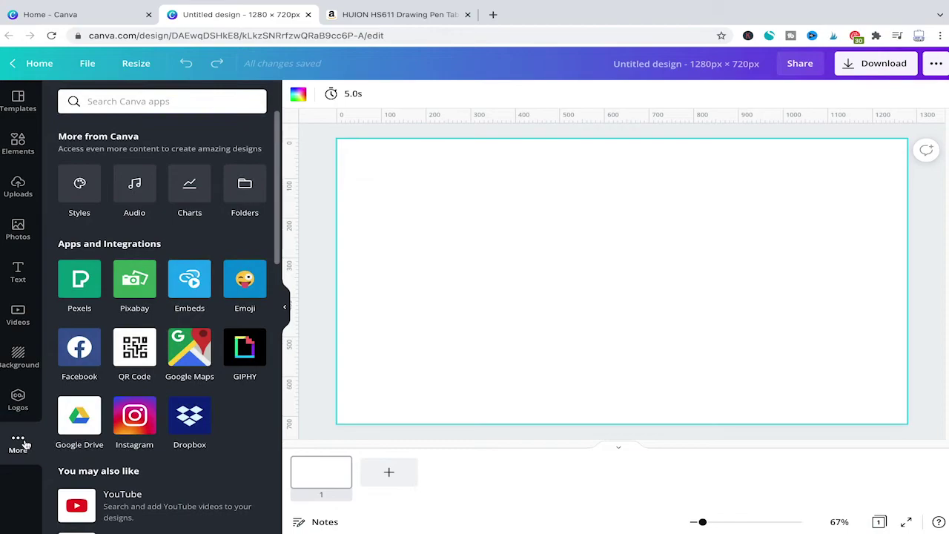
Step: Find the Draw (Beta) app in the More apps list and add it to the design
{"action": "scroll", "coordinate": [189, 286], "scroll_direction": "down", "scroll_amount": 5}
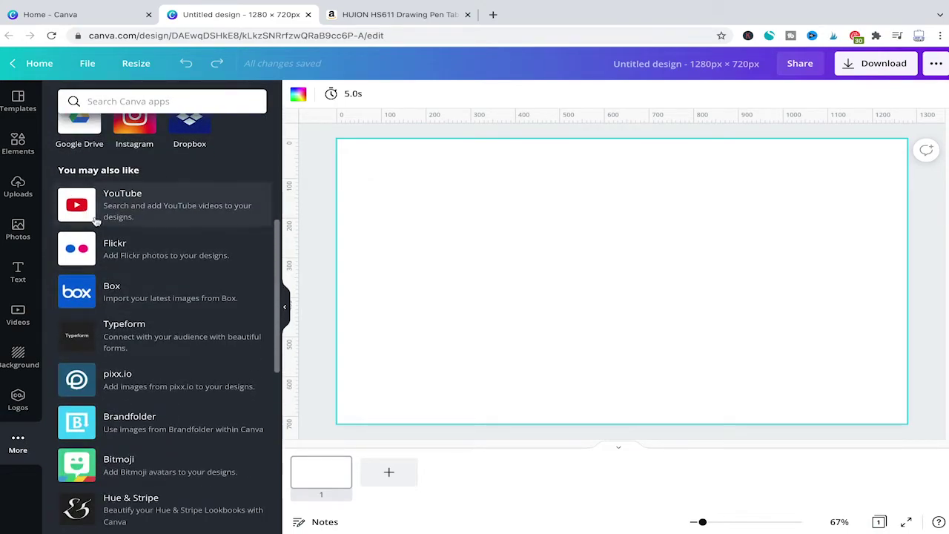
{"action": "scroll", "coordinate": [178, 254], "scroll_direction": "down", "scroll_amount": 8}
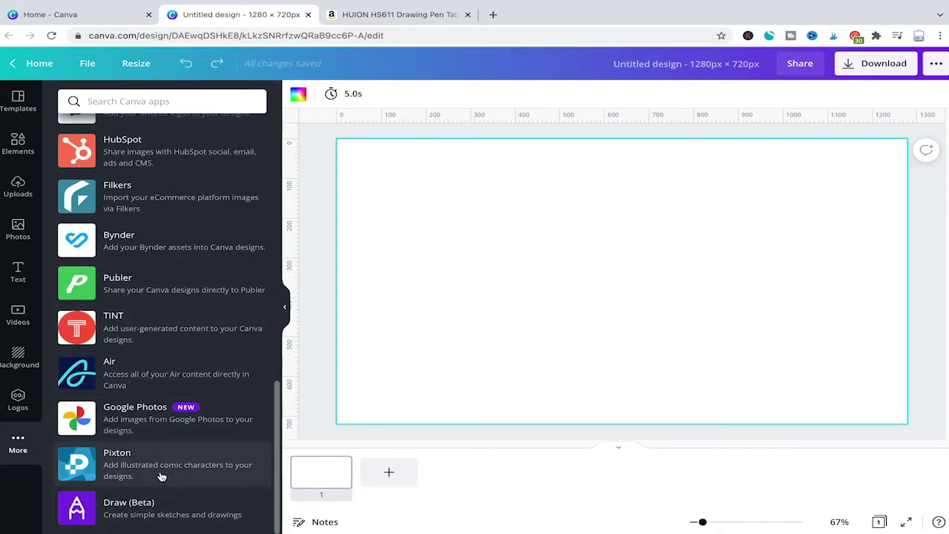
{"action": "left_click", "coordinate": [151, 509]}
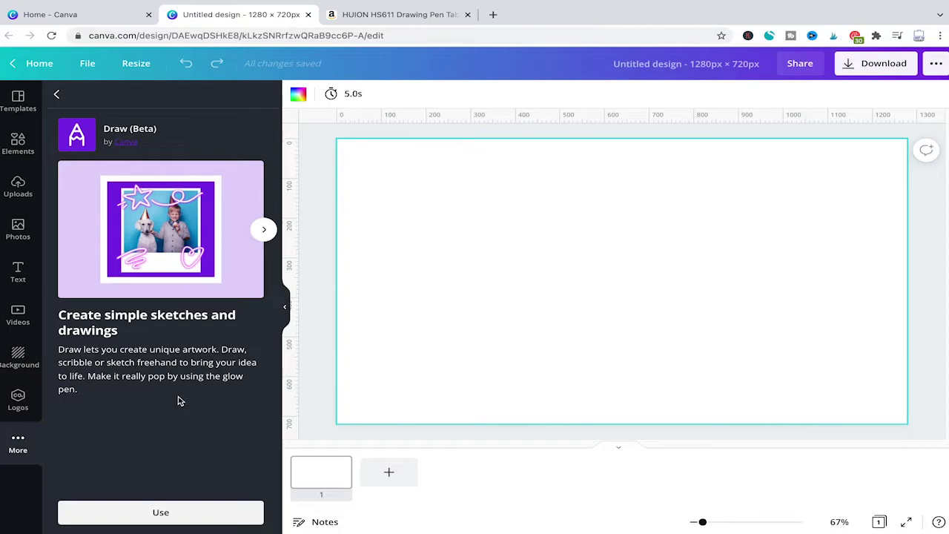
{"action": "left_click", "coordinate": [175, 513]}
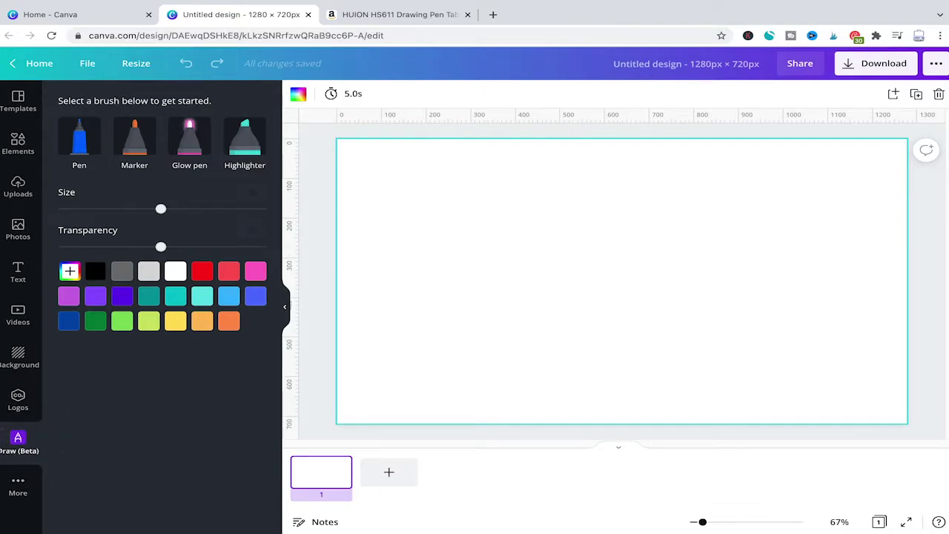
Step: Enter drawing mode, switch to the size-50 dark-blue Marker and draw a large S
{"action": "left_click", "coordinate": [18, 439]}
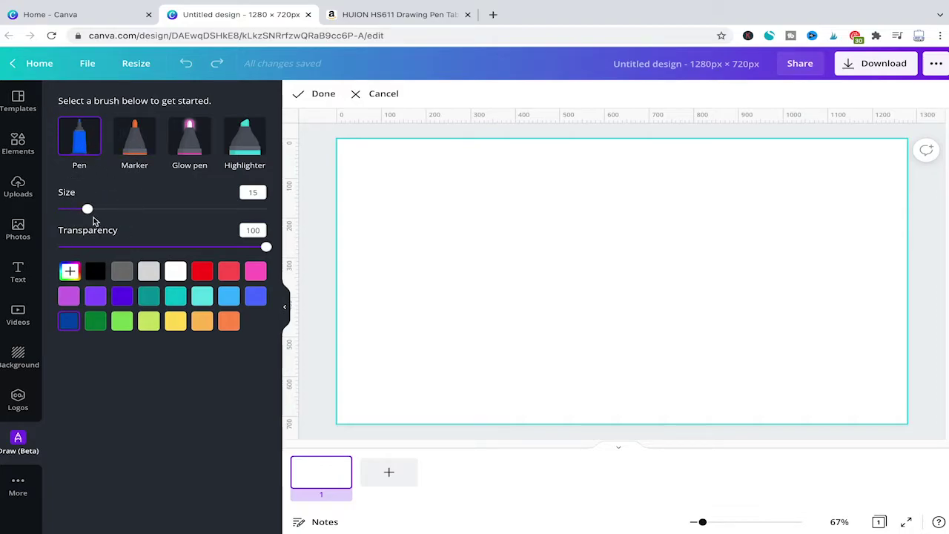
{"action": "left_click", "coordinate": [138, 140]}
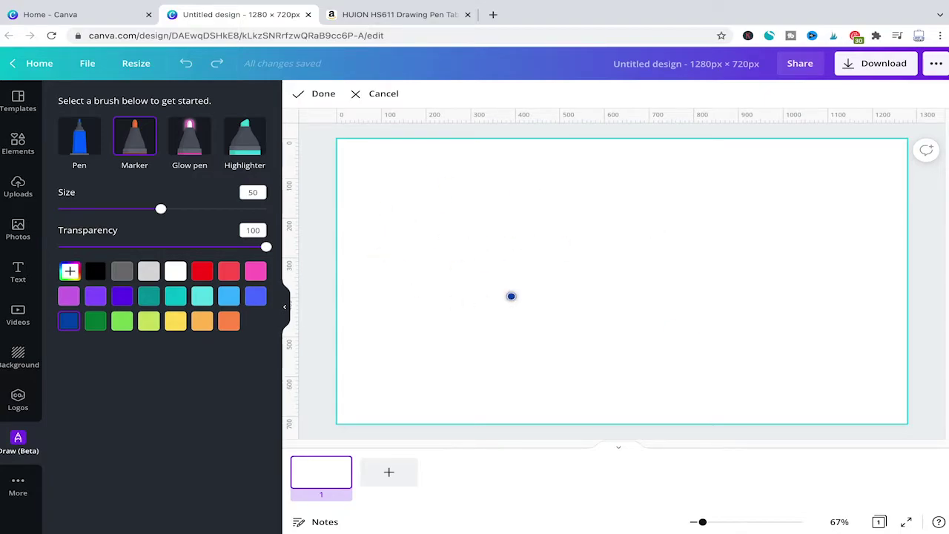
{"action": "mouse_move", "coordinate": [698, 198]}
{"action": "left_mouse_down"}
{"action": "mouse_move", "coordinate": [663, 184]}
{"action": "mouse_move", "coordinate": [551, 184]}
{"action": "mouse_move", "coordinate": [541, 258]}
{"action": "mouse_move", "coordinate": [659, 293]}
{"action": "mouse_move", "coordinate": [690, 351]}
{"action": "mouse_move", "coordinate": [510, 354]}
{"action": "left_mouse_up"}
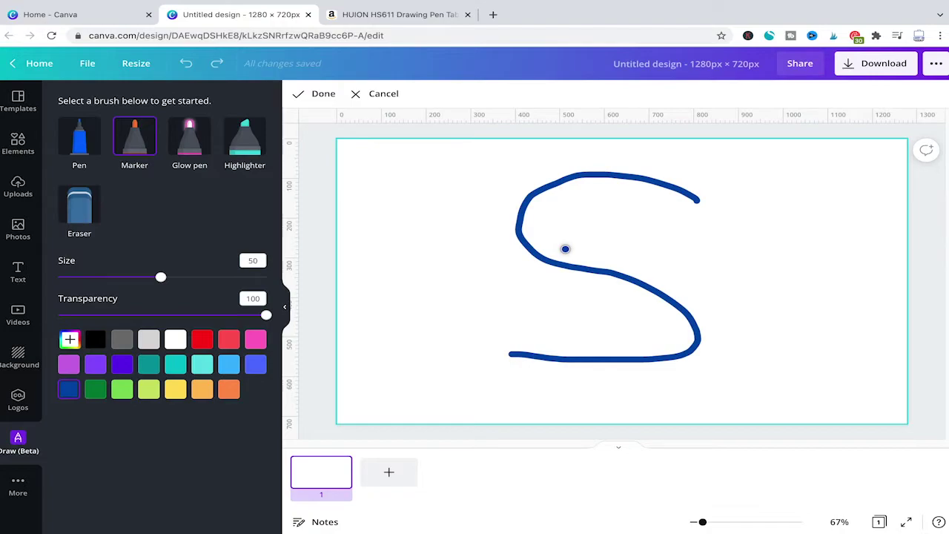
Step: Discard the test stroke, redraw a blue Marker S, keep it and select it
{"action": "left_click", "coordinate": [382, 94]}
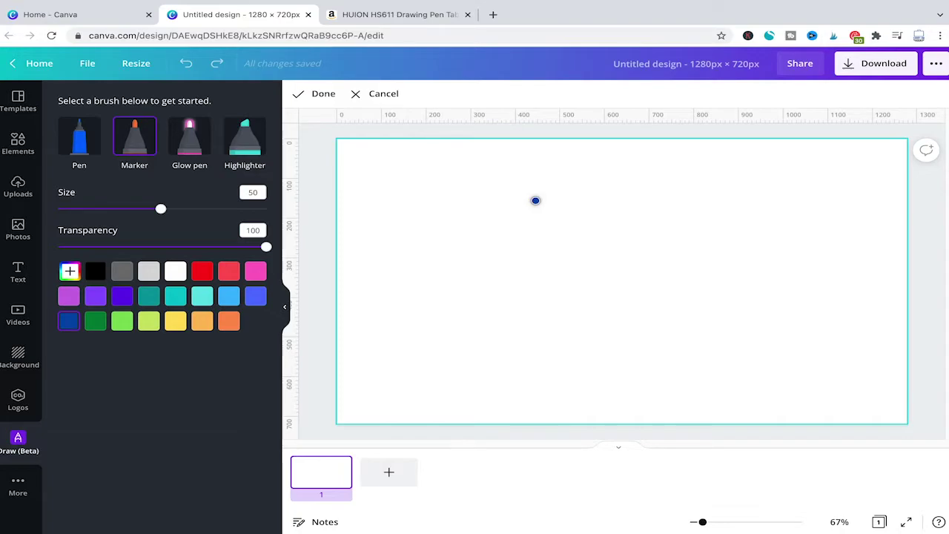
{"action": "mouse_move", "coordinate": [647, 200]}
{"action": "left_mouse_down"}
{"action": "mouse_move", "coordinate": [516, 183]}
{"action": "mouse_move", "coordinate": [468, 221]}
{"action": "mouse_move", "coordinate": [601, 252]}
{"action": "mouse_move", "coordinate": [673, 294]}
{"action": "mouse_move", "coordinate": [574, 344]}
{"action": "mouse_move", "coordinate": [495, 343]}
{"action": "left_mouse_up"}
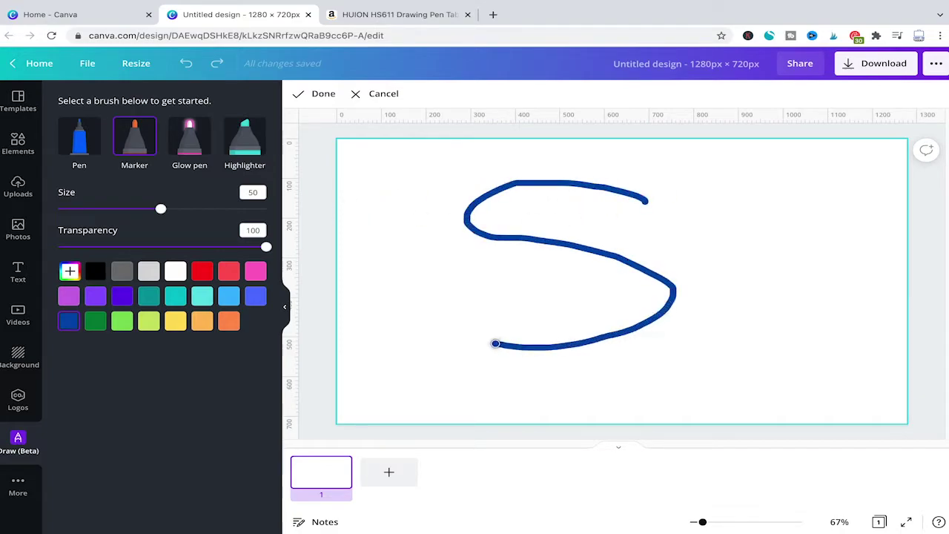
{"action": "key", "text": "Escape"}
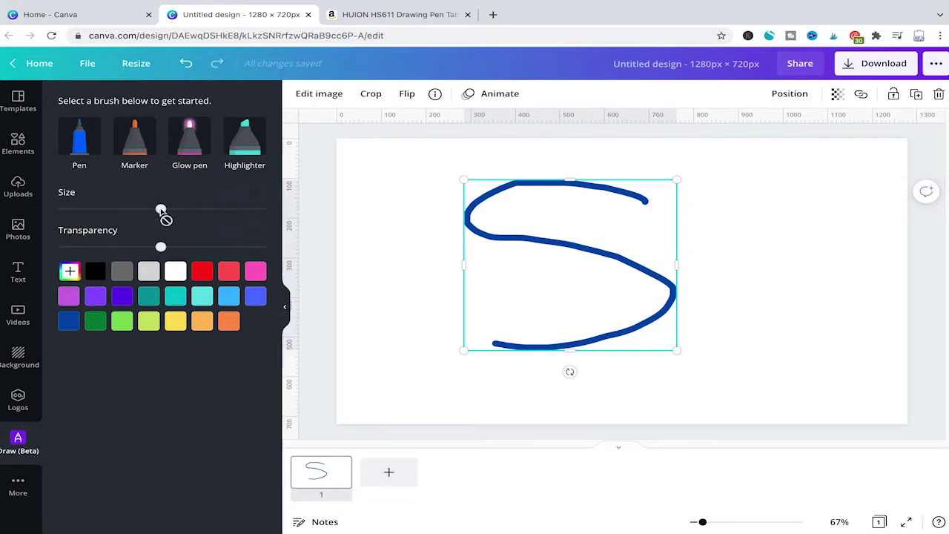
{"action": "left_click", "coordinate": [528, 156]}
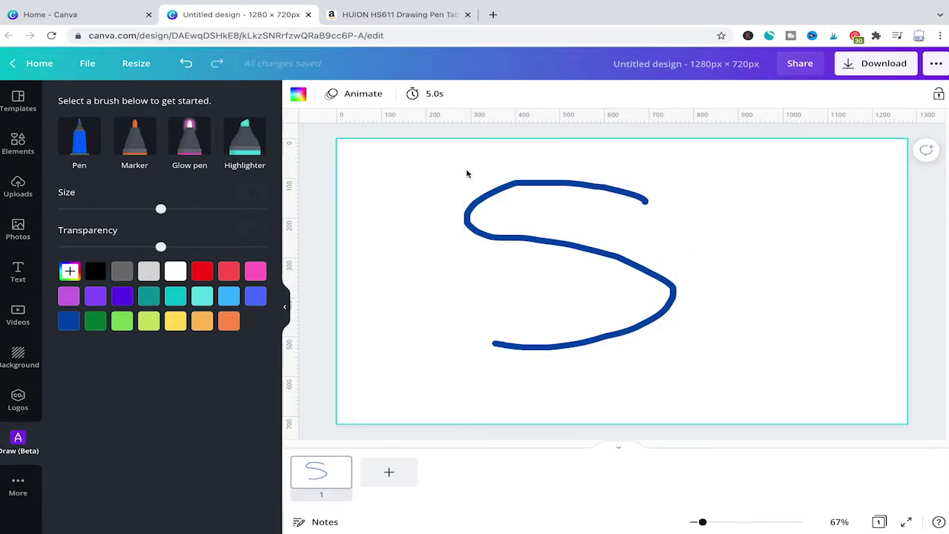
{"action": "left_click", "coordinate": [557, 209]}
Step: Delete the S, draw and discard a thicker Marker S, then bring up the Photos library
{"action": "key", "text": "Delete"}
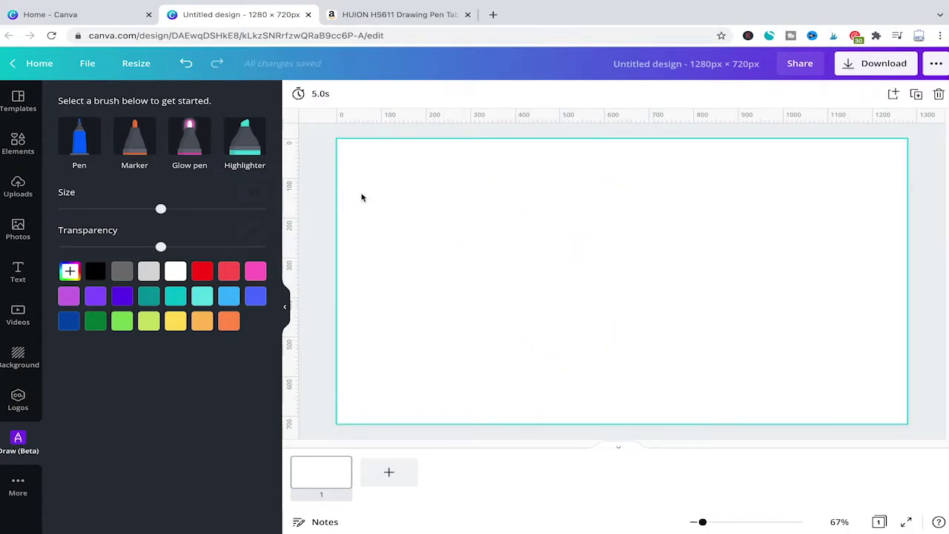
{"action": "left_click_drag", "start_coordinate": [169, 212], "coordinate": [214, 212]}
{"action": "mouse_move", "coordinate": [705, 191]}
{"action": "left_mouse_down"}
{"action": "mouse_move", "coordinate": [578, 179]}
{"action": "mouse_move", "coordinate": [517, 187]}
{"action": "mouse_move", "coordinate": [518, 207]}
{"action": "mouse_move", "coordinate": [717, 252]}
{"action": "mouse_move", "coordinate": [738, 282]}
{"action": "mouse_move", "coordinate": [653, 338]}
{"action": "mouse_move", "coordinate": [530, 329]}
{"action": "left_mouse_up"}
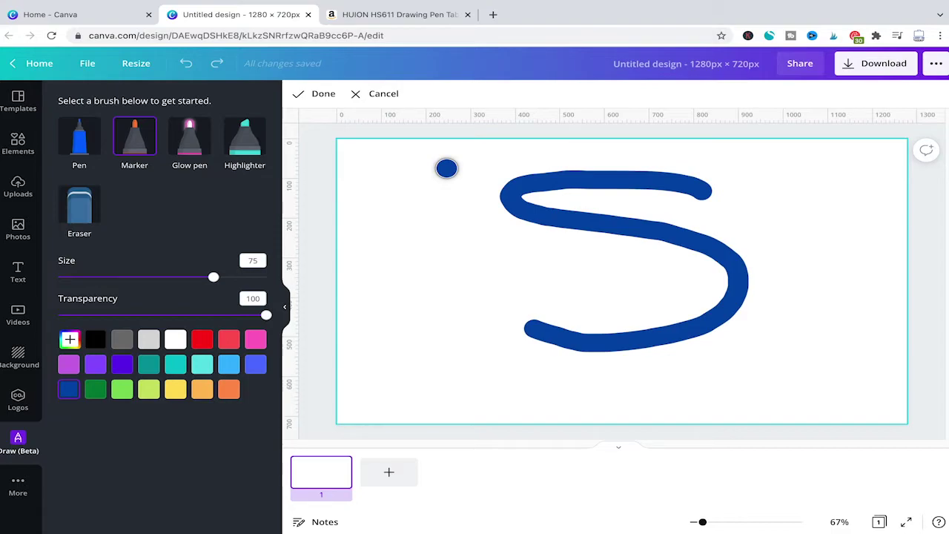
{"action": "key", "text": "Escape"}
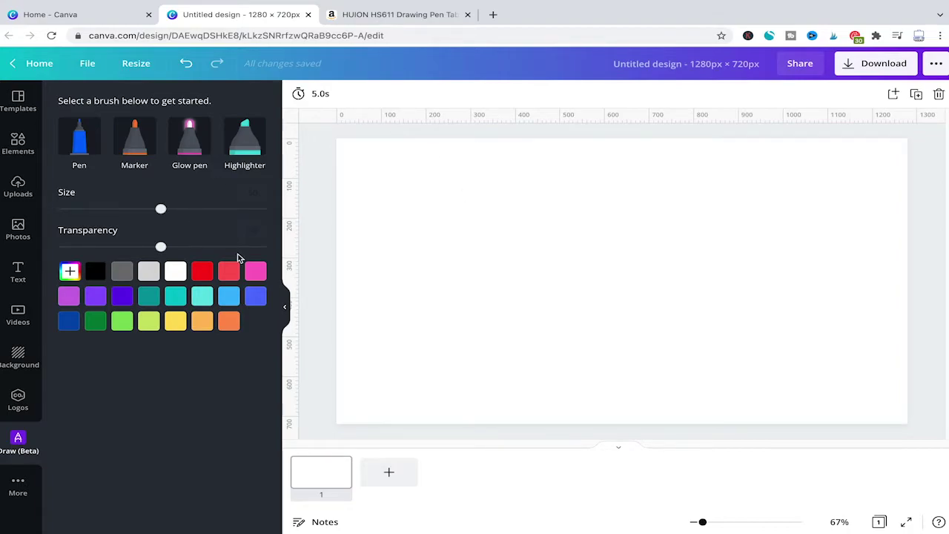
{"action": "left_click", "coordinate": [19, 228]}
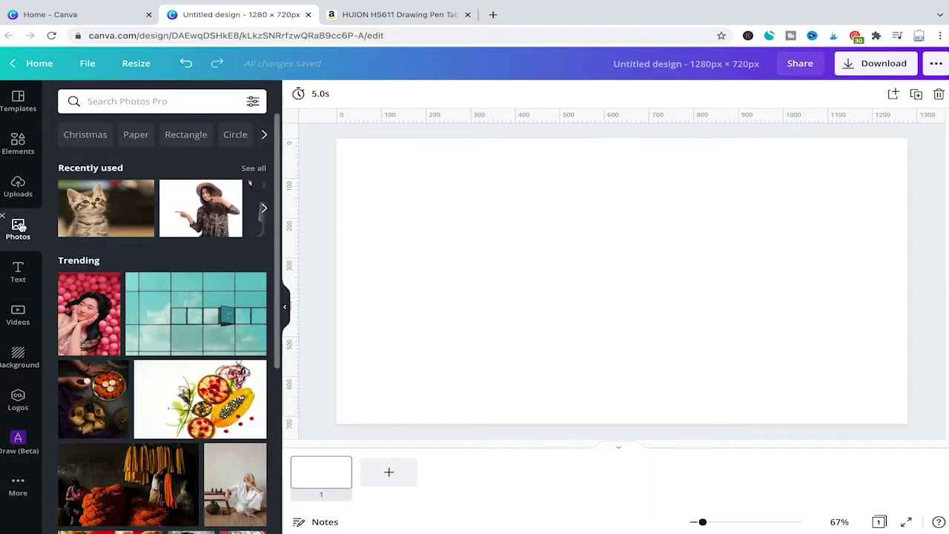
Step: Fill the page with the kitten photo and return to drawing mode with the Marker brush
{"action": "left_click_drag", "start_coordinate": [88, 190], "coordinate": [349, 187]}
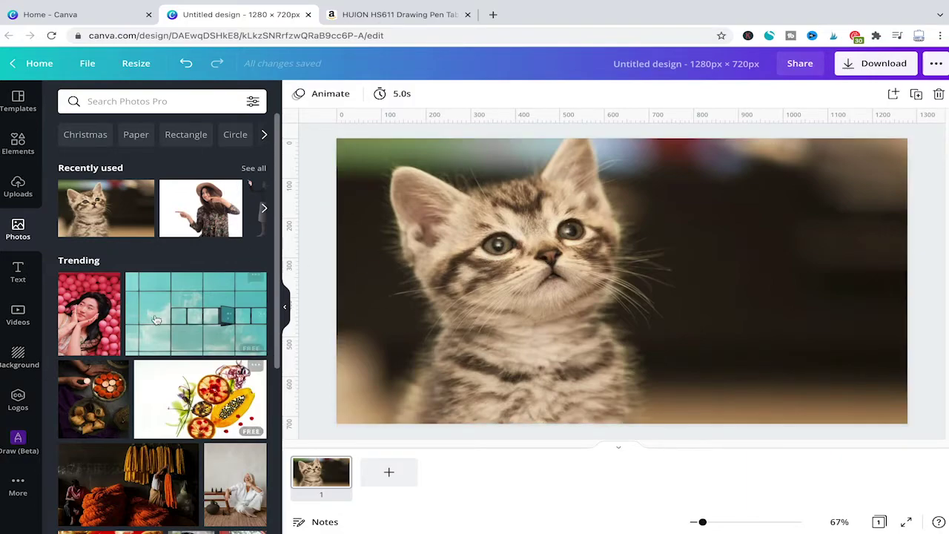
{"action": "left_click", "coordinate": [19, 439]}
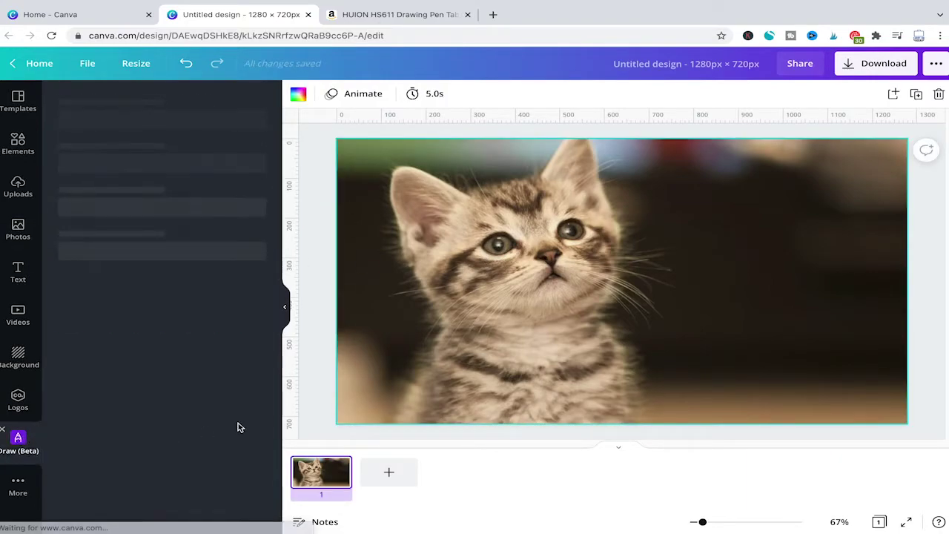
{"action": "left_click", "coordinate": [137, 135]}
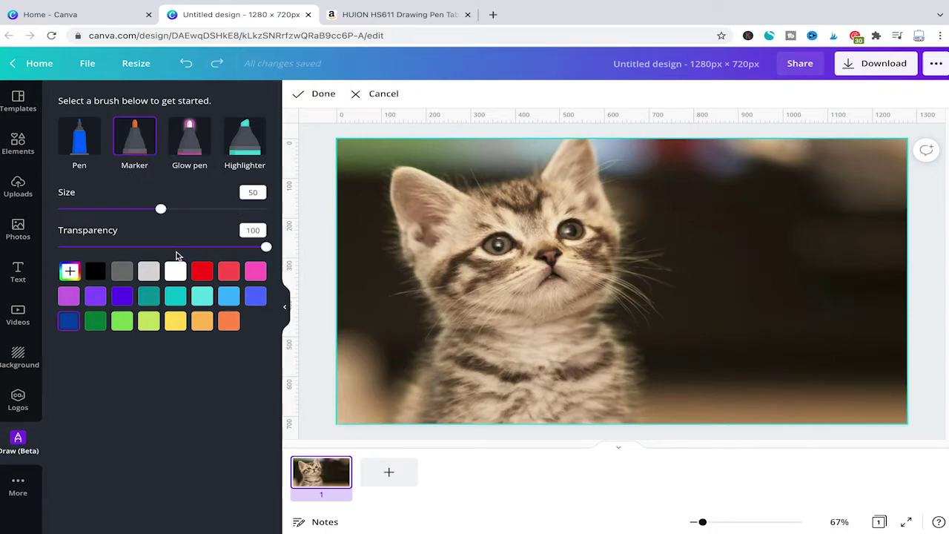
Step: In white, draw a speech bubble and the letters HI beside the kitten's head
{"action": "left_click", "coordinate": [176, 273]}
{"action": "mouse_move", "coordinate": [676, 250]}
{"action": "left_mouse_down"}
{"action": "mouse_move", "coordinate": [638, 274]}
{"action": "mouse_move", "coordinate": [684, 273]}
{"action": "mouse_move", "coordinate": [737, 295]}
{"action": "mouse_move", "coordinate": [799, 293]}
{"action": "mouse_move", "coordinate": [855, 263]}
{"action": "mouse_move", "coordinate": [884, 222]}
{"action": "mouse_move", "coordinate": [881, 186]}
{"action": "mouse_move", "coordinate": [839, 165]}
{"action": "mouse_move", "coordinate": [733, 158]}
{"action": "mouse_move", "coordinate": [678, 176]}
{"action": "mouse_move", "coordinate": [657, 209]}
{"action": "mouse_move", "coordinate": [679, 246]}
{"action": "left_mouse_up"}
{"action": "left_click_drag", "start_coordinate": [715, 184], "coordinate": [710, 247]}
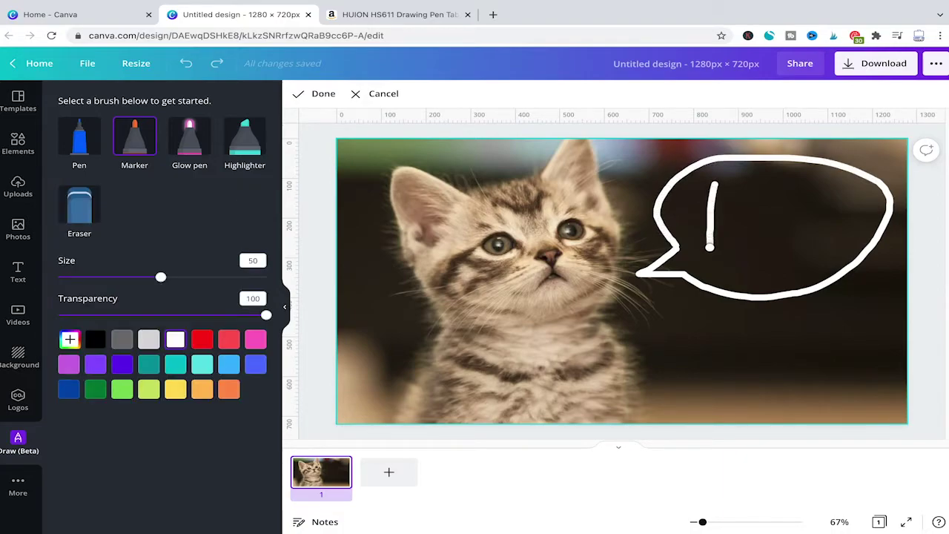
{"action": "left_click_drag", "start_coordinate": [742, 176], "coordinate": [732, 263]}
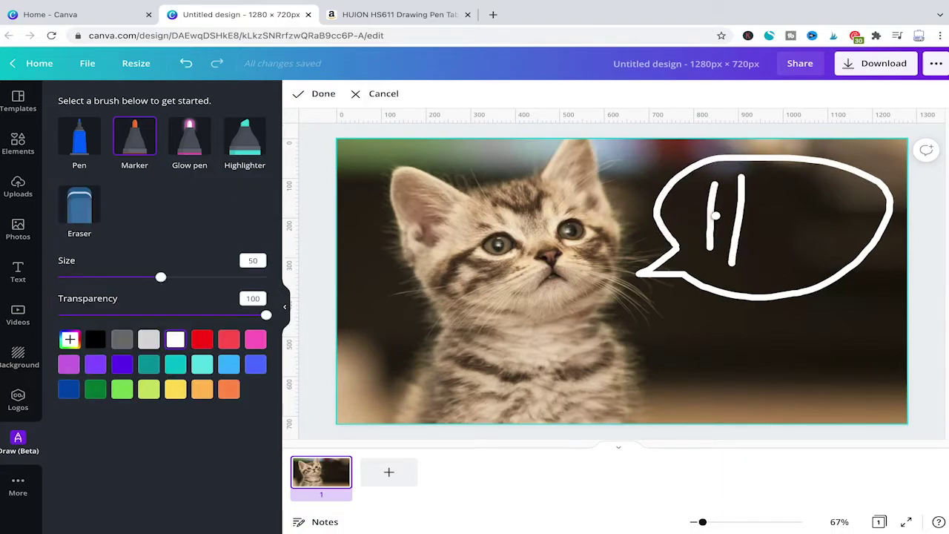
{"action": "left_click_drag", "start_coordinate": [709, 215], "coordinate": [752, 214]}
{"action": "left_click_drag", "start_coordinate": [791, 181], "coordinate": [782, 253]}
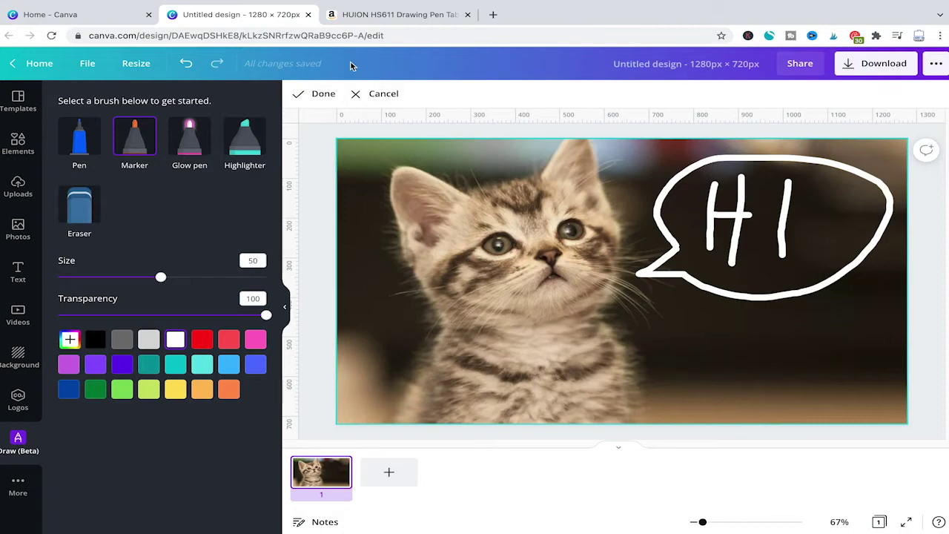
Step: Finish drawing and select the HI speech-bubble drawing
{"action": "left_click", "coordinate": [318, 93]}
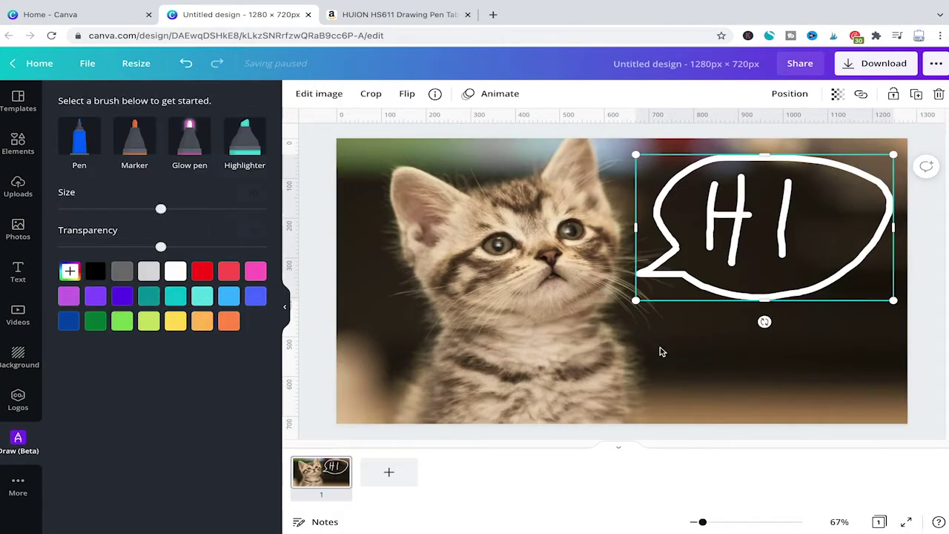
{"action": "left_click", "coordinate": [677, 334]}
{"action": "left_click", "coordinate": [686, 248]}
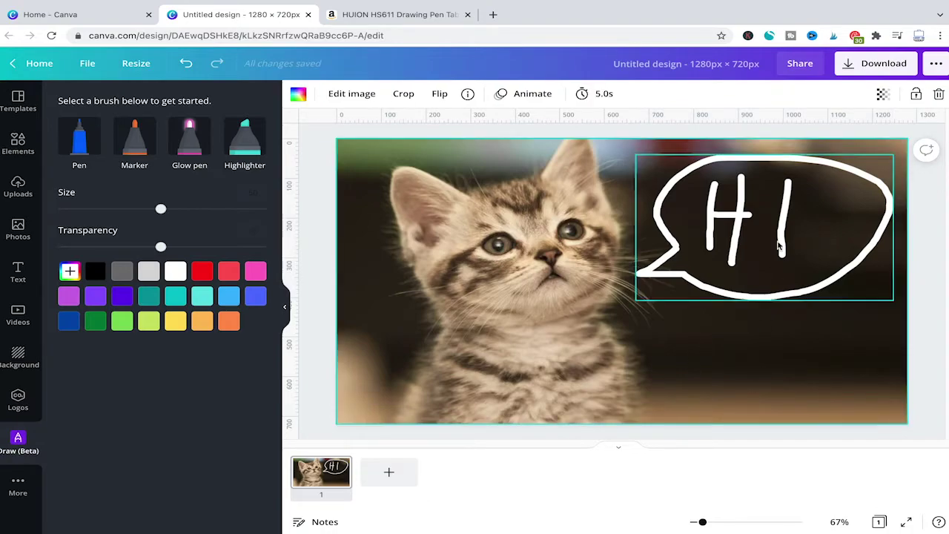
{"action": "left_click", "coordinate": [750, 201]}
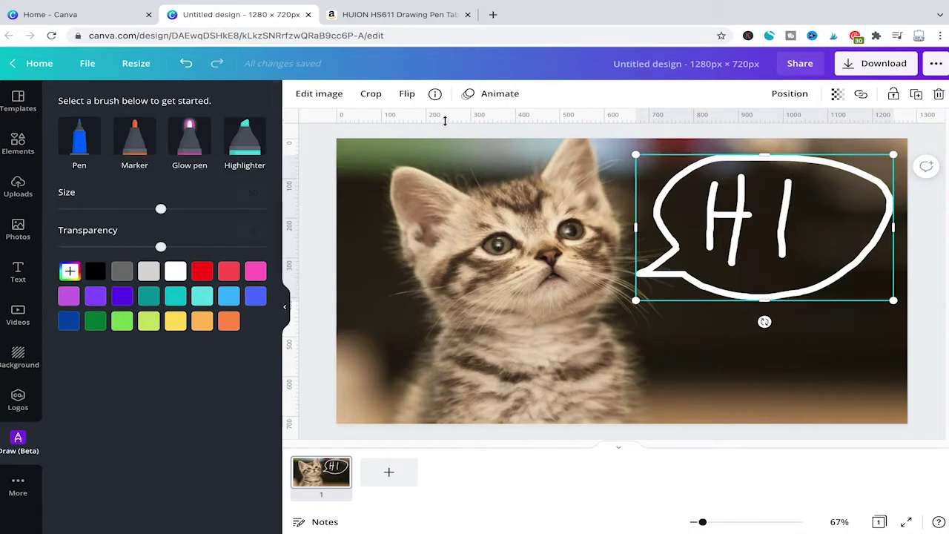
Step: Preview Breathe and Fade, apply Stomp to the HI bubble, and play the design full screen
{"action": "left_click", "coordinate": [496, 95]}
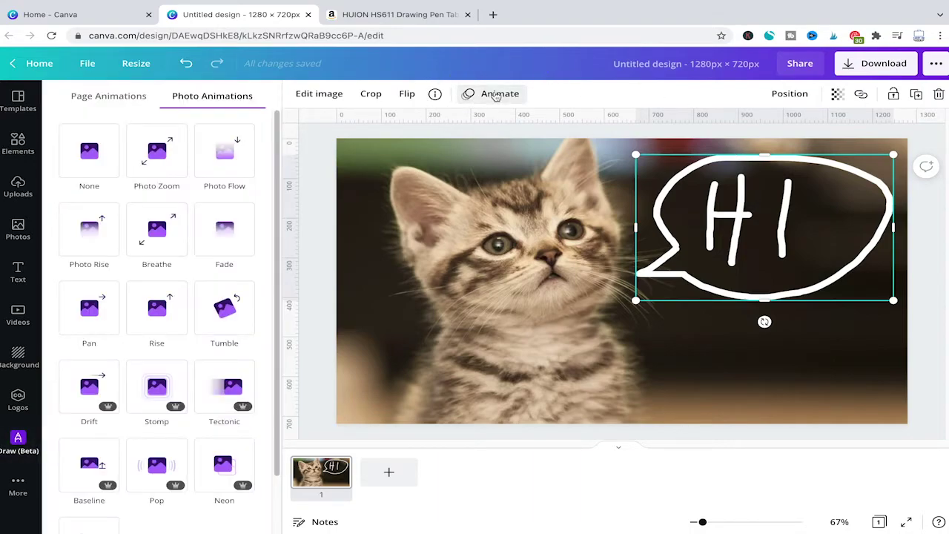
{"action": "scroll", "coordinate": [159, 222], "scroll_direction": "down", "scroll_amount": 1}
{"action": "left_click", "coordinate": [167, 188]}
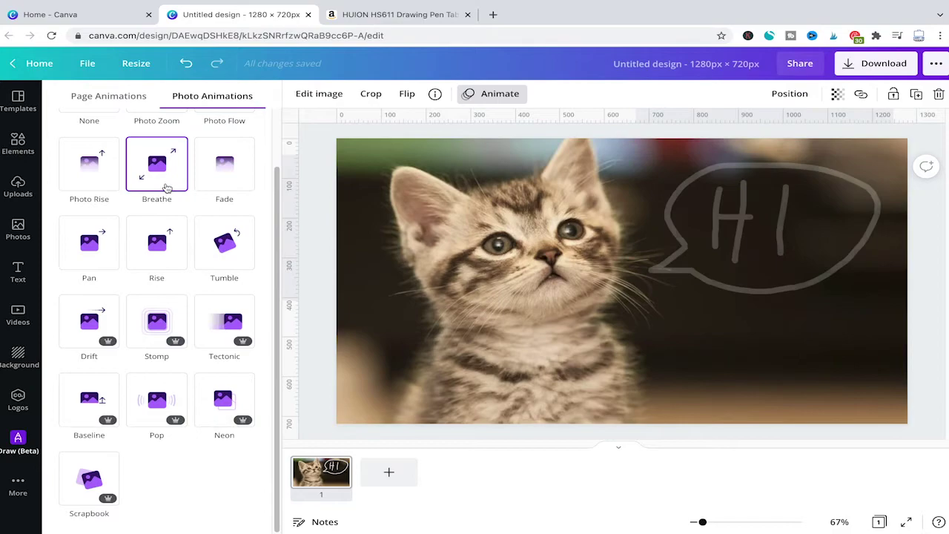
{"action": "left_click", "coordinate": [151, 252]}
{"action": "left_click", "coordinate": [199, 181]}
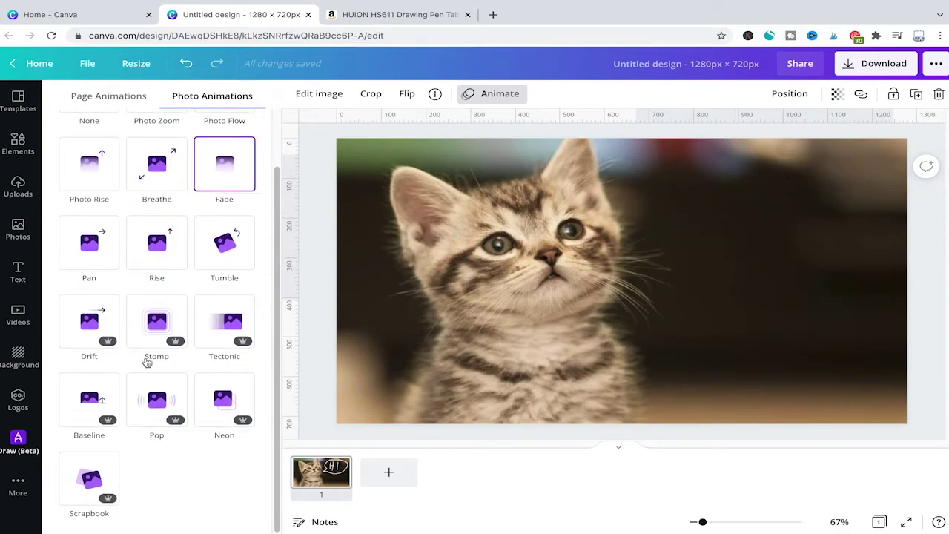
{"action": "left_click", "coordinate": [161, 324]}
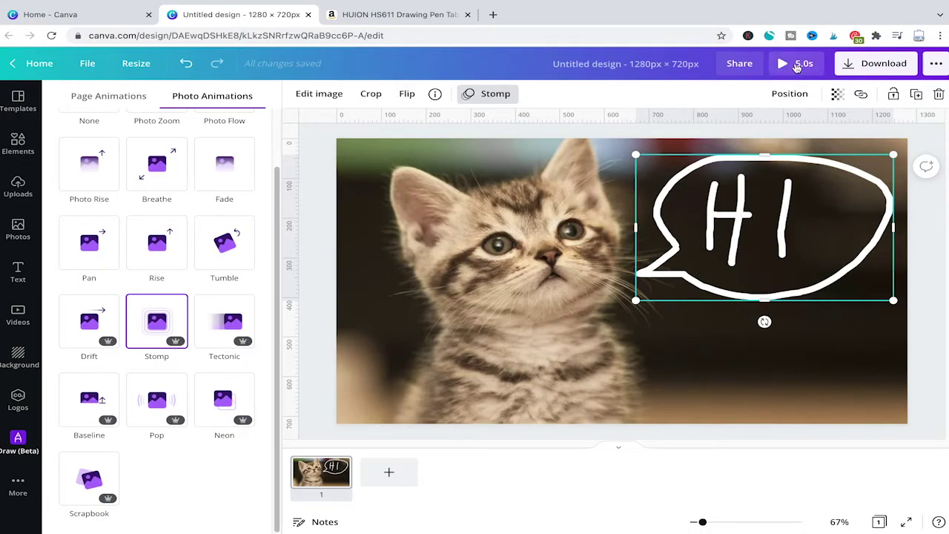
{"action": "left_click", "coordinate": [796, 67]}
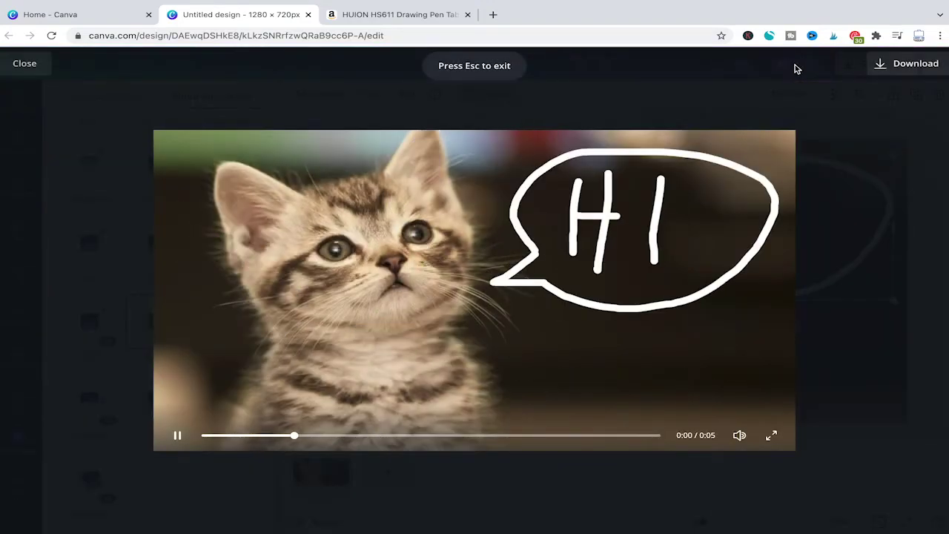
{"action": "key", "text": "Escape"}
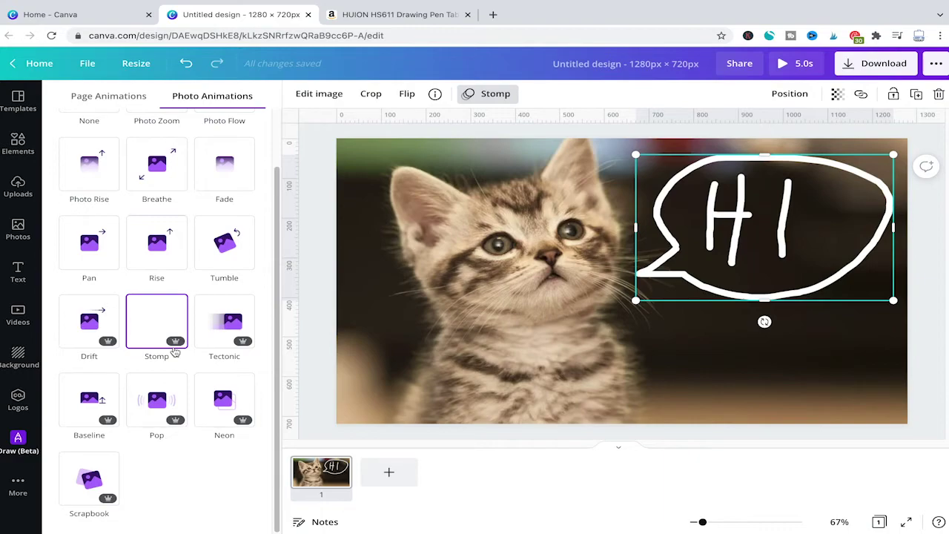
{"action": "scroll", "coordinate": [155, 303], "scroll_direction": "up", "scroll_amount": 1}
{"action": "scroll", "coordinate": [156, 304], "scroll_direction": "up", "scroll_amount": 2}
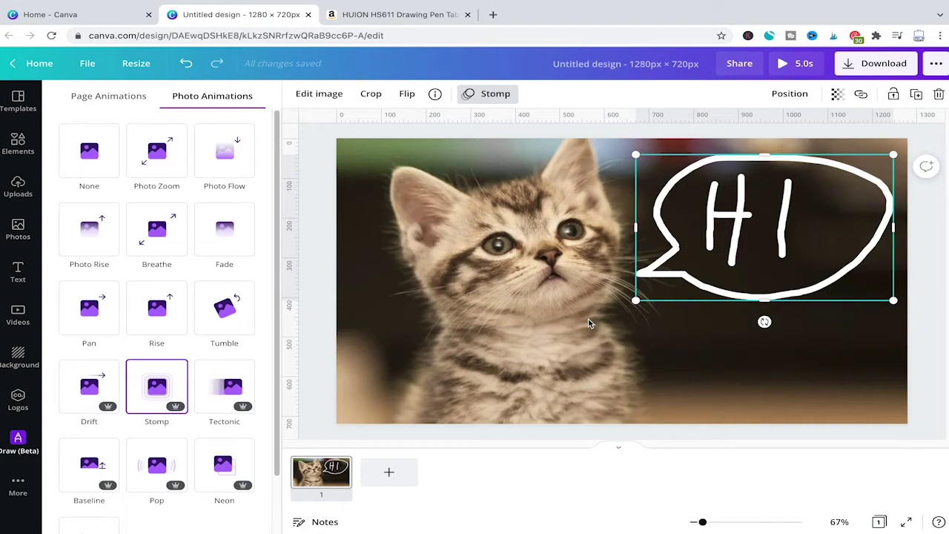
Step: Switch to the Amazon tab showing the HUION HS611 drawing tablet at €73.10
{"action": "left_click", "coordinate": [425, 16]}
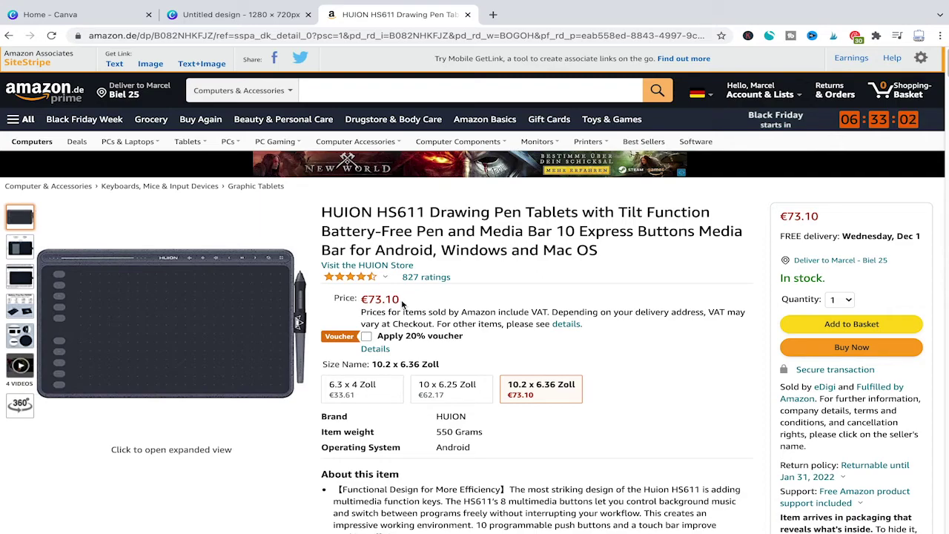
Step: Return to the Canva Home tab with Ctrl+1
{"action": "key", "text": "ctrl+1"}
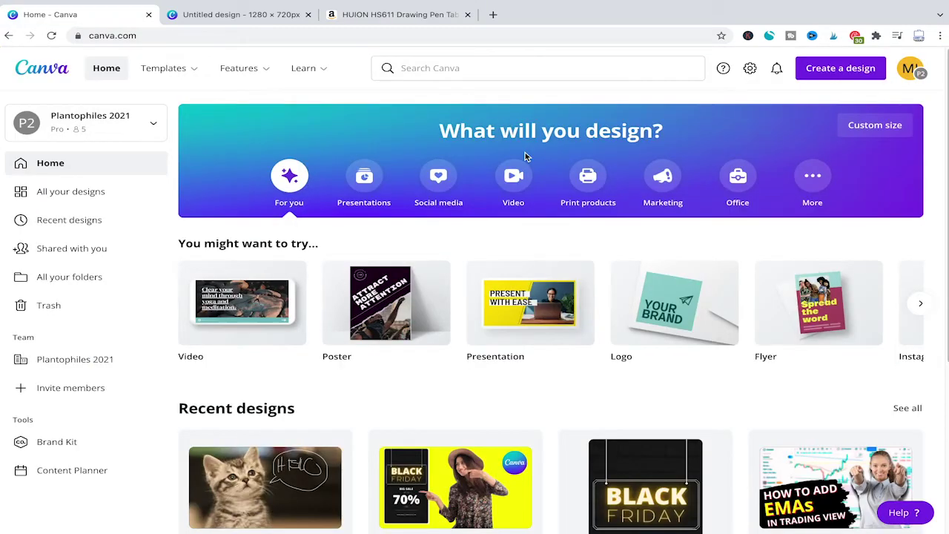